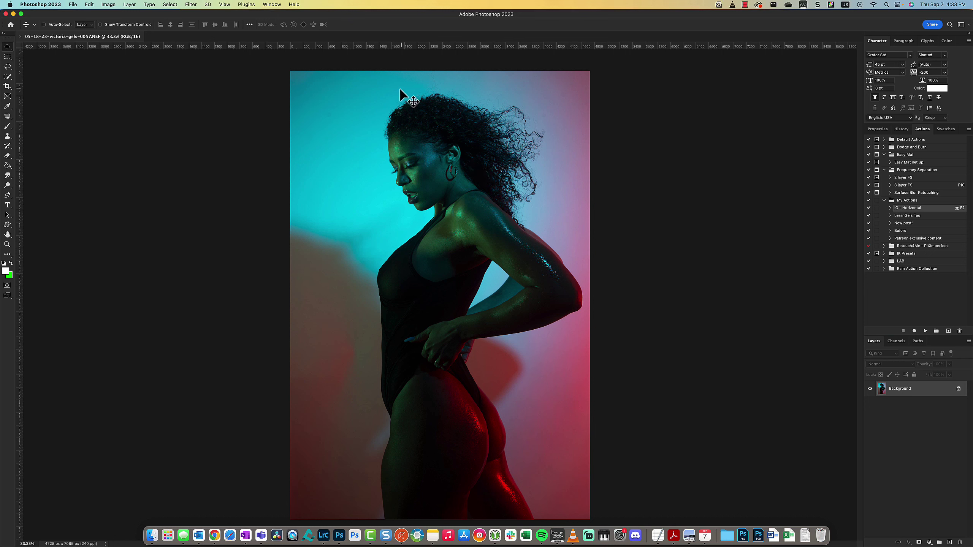
- Duplicate the portrait's Background layer into Layer 1 with Cmd+J
{"action": "key", "text": "super+j"}
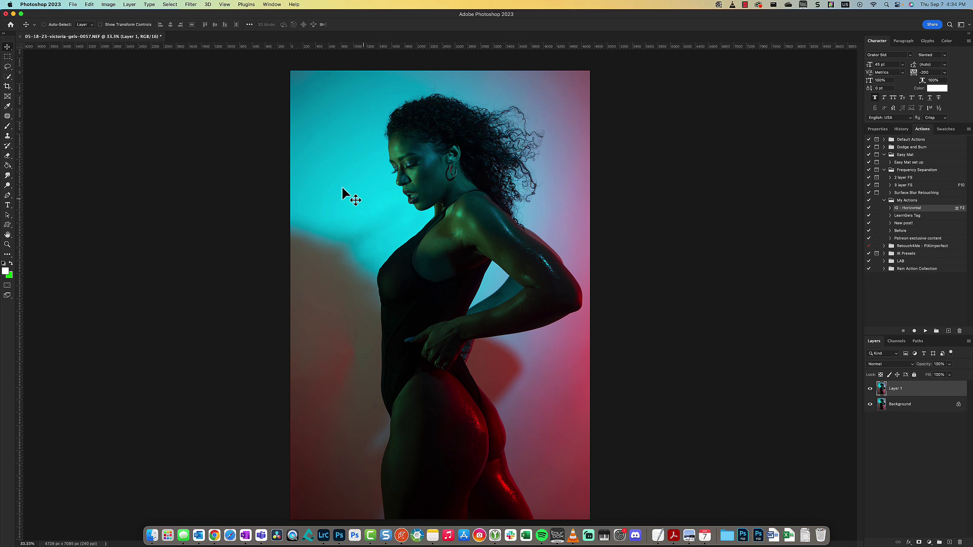
- Open Filter > Liquify on Layer 1 of the gel-lit portrait
{"action": "left_click", "coordinate": [193, 5]}
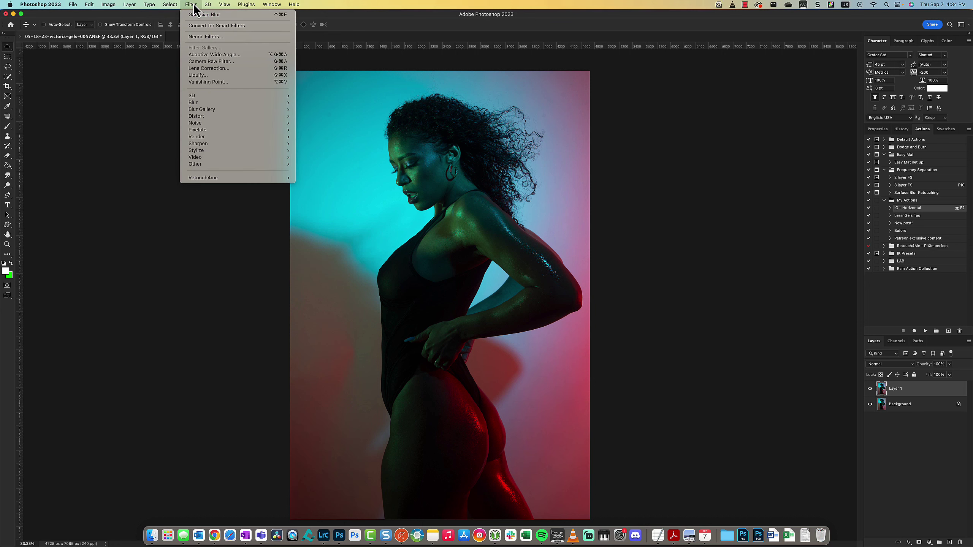
{"action": "left_click", "coordinate": [208, 76]}
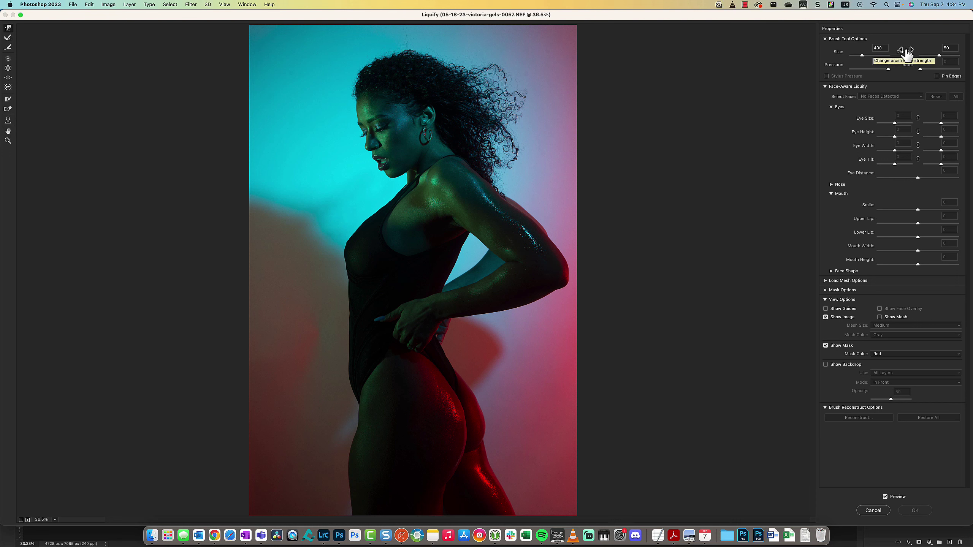
- Collapse the Mouth settings and adjust the Forward Warp brush size to 1200
{"action": "left_click", "coordinate": [831, 193]}
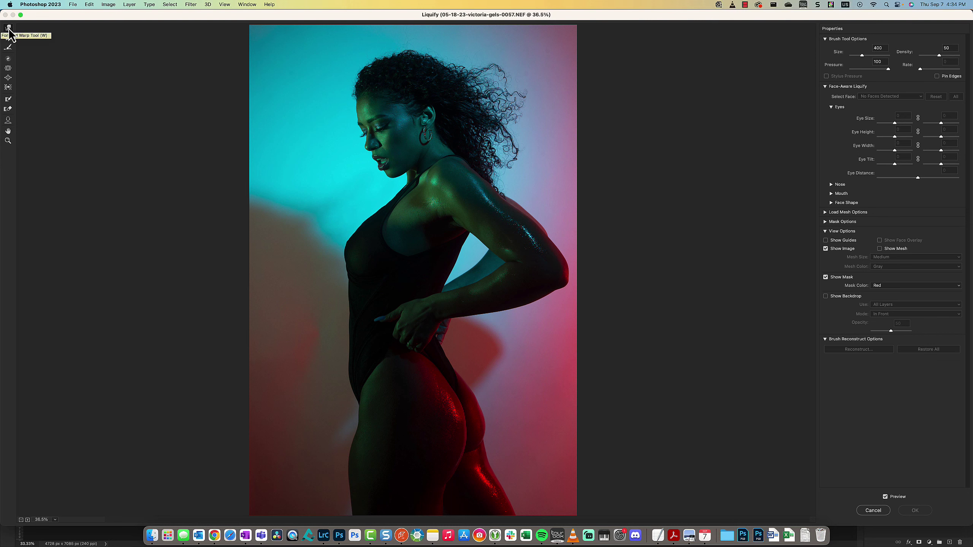
{"action": "key", "text": "bracketright"}
{"action": "key", "text": "bracketright"}
{"action": "key", "text": "bracketright"}
{"action": "key", "text": "bracketright"}
{"action": "key", "text": "bracketright"}
{"action": "key", "text": "bracketright"}
{"action": "key", "text": "bracketright"}
{"action": "key", "text": "bracketright"}
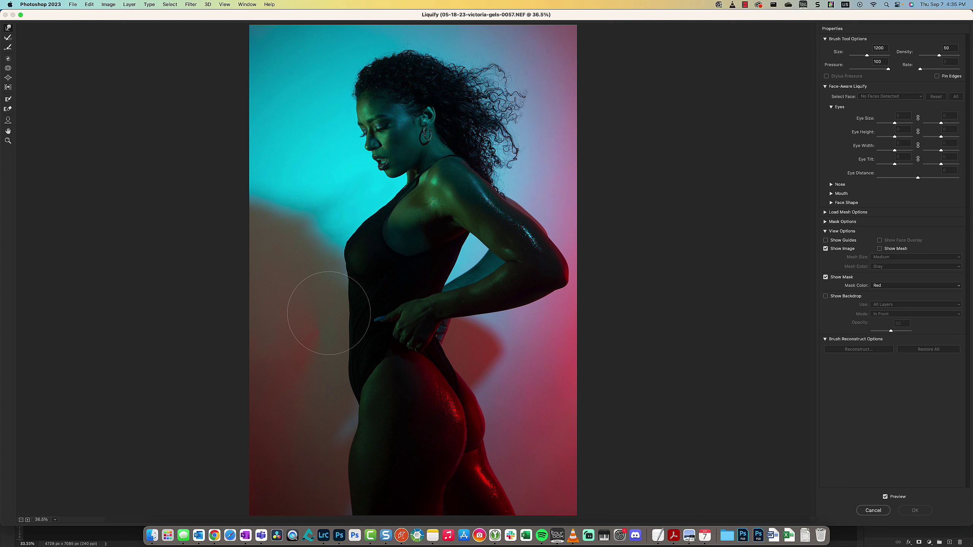
{"action": "key", "text": "bracketright"}
{"action": "key", "text": "bracketleft"}
{"action": "key", "text": "bracketleft"}
{"action": "key", "text": "bracketright"}
{"action": "key", "text": "bracketright"}
{"action": "key", "text": "bracketright"}
{"action": "key", "text": "bracketright"}
{"action": "key", "text": "bracketleft"}
{"action": "key", "text": "bracketleft"}
{"action": "key", "text": "bracketleft"}
{"action": "key", "text": "bracketleft"}
{"action": "key", "text": "bracketleft"}
{"action": "key", "text": "bracketleft"}
{"action": "key", "text": "bracketleft"}
{"action": "key", "text": "bracketleft"}
{"action": "key", "text": "bracketleft"}
{"action": "key", "text": "bracketleft"}
{"action": "key", "text": "bracketleft"}
{"action": "key", "text": "bracketleft"}
{"action": "key", "text": "bracketleft"}
{"action": "key", "text": "bracketright"}
{"action": "key", "text": "bracketright"}
{"action": "key", "text": "bracketright"}
{"action": "key", "text": "bracketright"}
{"action": "key", "text": "bracketright"}
{"action": "key", "text": "bracketright"}
{"action": "key", "text": "bracketright"}
{"action": "key", "text": "bracketright"}
{"action": "key", "text": "bracketright"}
{"action": "key", "text": "bracketright"}
{"action": "key", "text": "bracketright"}
{"action": "key", "text": "bracketleft"}
{"action": "key", "text": "bracketleft"}
{"action": "key", "text": "bracketleft"}
{"action": "key", "text": "bracketleft"}
{"action": "key", "text": "bracketleft"}
{"action": "key", "text": "bracketleft"}
{"action": "key", "text": "bracketleft"}
{"action": "key", "text": "bracketright"}
{"action": "key", "text": "bracketright"}
{"action": "key", "text": "bracketright"}
{"action": "key", "text": "bracketright"}
{"action": "key", "text": "bracketright"}
{"action": "key", "text": "bracketright"}
{"action": "key", "text": "bracketright"}
{"action": "key", "text": "bracketright"}
{"action": "key", "text": "bracketright"}
{"action": "key", "text": "bracketright"}
{"action": "key", "text": "bracketright"}
{"action": "key", "text": "bracketleft"}
{"action": "key", "text": "bracketleft"}
{"action": "key", "text": "bracketleft"}
{"action": "key", "text": "bracketleft"}
{"action": "key", "text": "bracketleft"}
{"action": "key", "text": "bracketleft"}
{"action": "key", "text": "bracketleft"}
{"action": "key", "text": "bracketleft"}
{"action": "key", "text": "bracketleft"}
{"action": "key", "text": "bracketright"}
{"action": "key", "text": "bracketright"}
{"action": "key", "text": "bracketright"}
{"action": "key", "text": "bracketright"}
{"action": "key", "text": "bracketright"}
{"action": "key", "text": "bracketleft"}
- Warp the dress edge at the waist, then set the brush to 1600
{"action": "left_click_drag", "start_coordinate": [332, 378], "coordinate": [339, 380]}
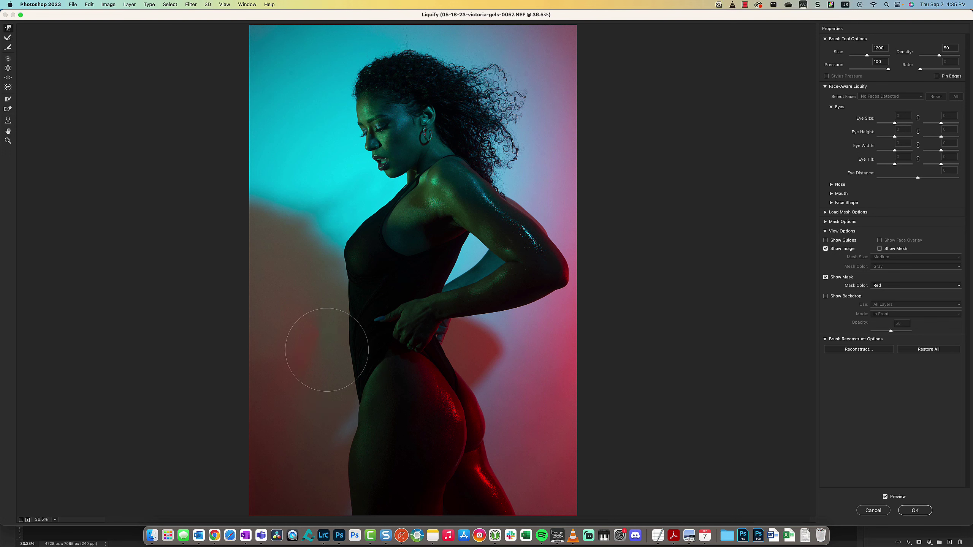
{"action": "key", "text": "bracketright"}
{"action": "key", "text": "bracketright"}
{"action": "key", "text": "bracketright"}
{"action": "key", "text": "bracketright"}
{"action": "key", "text": "bracketright"}
{"action": "left_click_drag", "start_coordinate": [333, 336], "coordinate": [341, 335]}
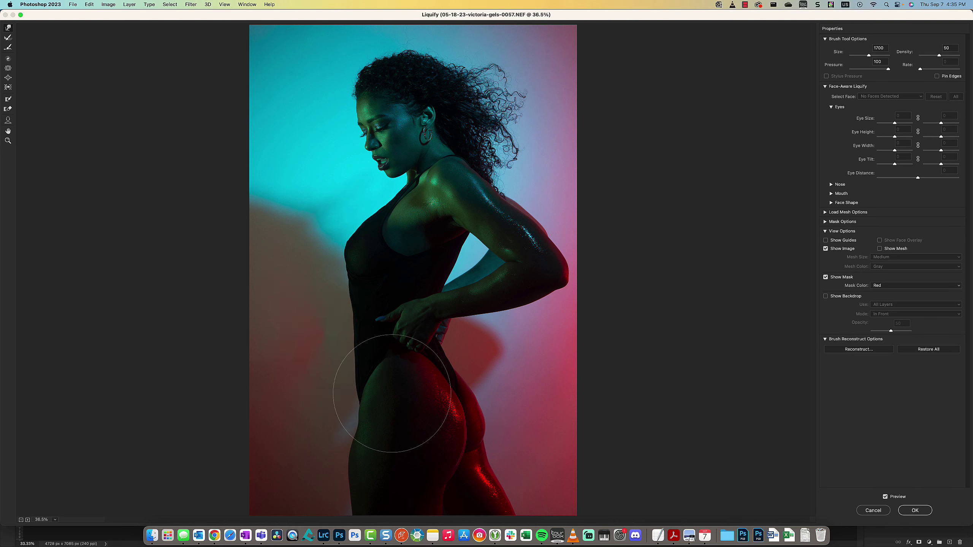
{"action": "key", "text": "bracketright"}
{"action": "key", "text": "bracketright"}
{"action": "key", "text": "bracketright"}
{"action": "key", "text": "bracketright"}
{"action": "key", "text": "bracketright"}
{"action": "key", "text": "bracketleft"}
{"action": "key", "text": "bracketleft"}
{"action": "key", "text": "bracketleft"}
{"action": "key", "text": "bracketleft"}
{"action": "key", "text": "bracketleft"}
{"action": "key", "text": "bracketleft"}
- Zoom in on the hip and bulge its curve outward with a 2200 brush
{"action": "scroll", "coordinate": [467, 423], "scroll_direction": "up", "scroll_amount": 2}
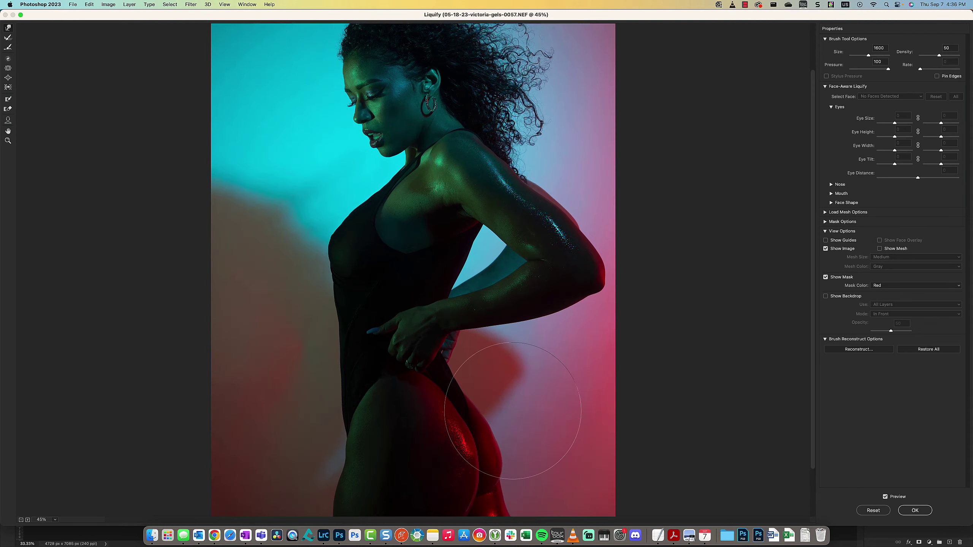
{"action": "scroll", "coordinate": [540, 376], "scroll_direction": "down", "scroll_amount": 3}
{"action": "scroll", "coordinate": [573, 344], "scroll_direction": "up", "scroll_amount": 2}
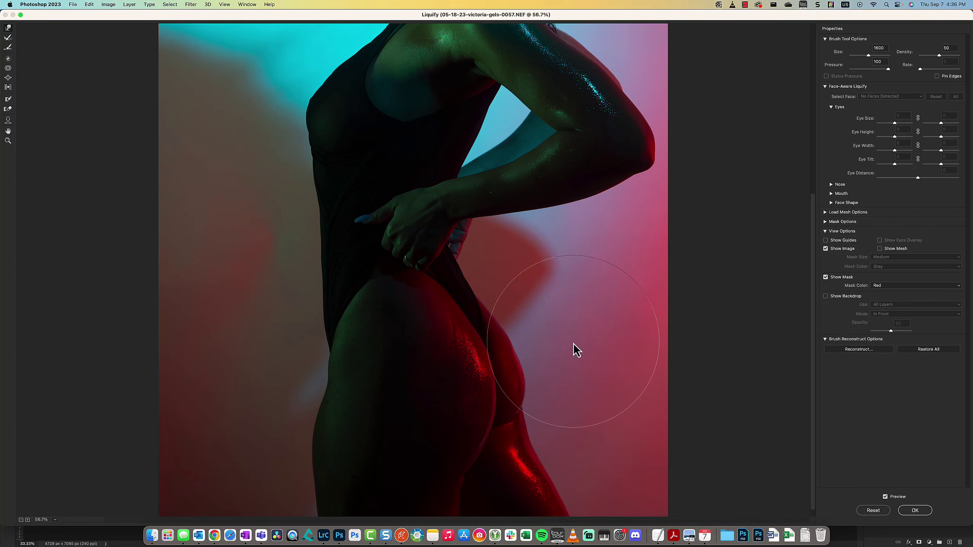
{"action": "scroll", "coordinate": [573, 344], "scroll_direction": "up", "scroll_amount": 3}
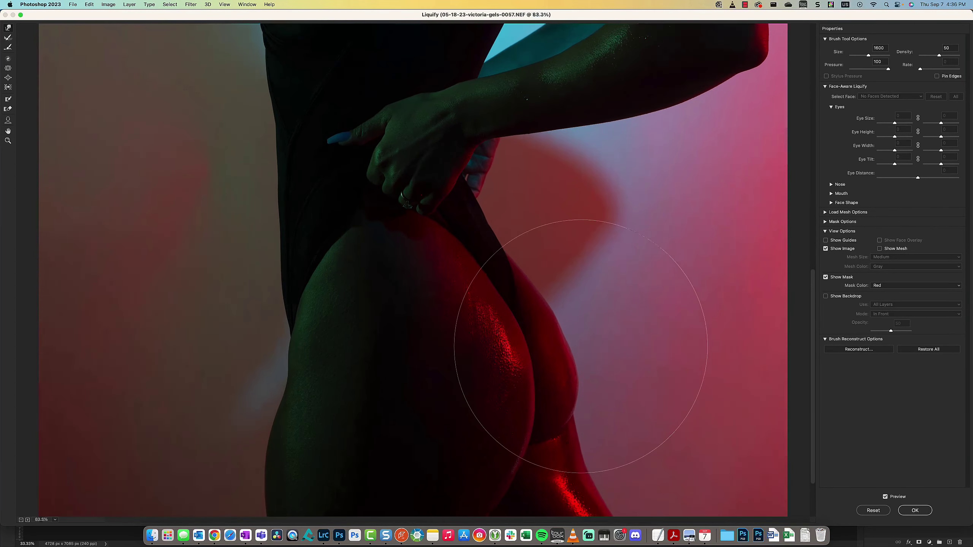
{"action": "scroll", "coordinate": [573, 344], "scroll_direction": "up", "scroll_amount": 1}
{"action": "left_click_drag", "start_coordinate": [556, 348], "coordinate": [450, 290]}
{"action": "key", "text": "bracketleft"}
{"action": "key", "text": "bracketleft"}
{"action": "key", "text": "bracketleft"}
{"action": "key", "text": "bracketleft"}
{"action": "key", "text": "bracketleft"}
{"action": "key", "text": "bracketleft"}
{"action": "key", "text": "bracketleft"}
{"action": "key", "text": "bracketleft"}
{"action": "key", "text": "bracketleft"}
{"action": "key", "text": "bracketleft"}
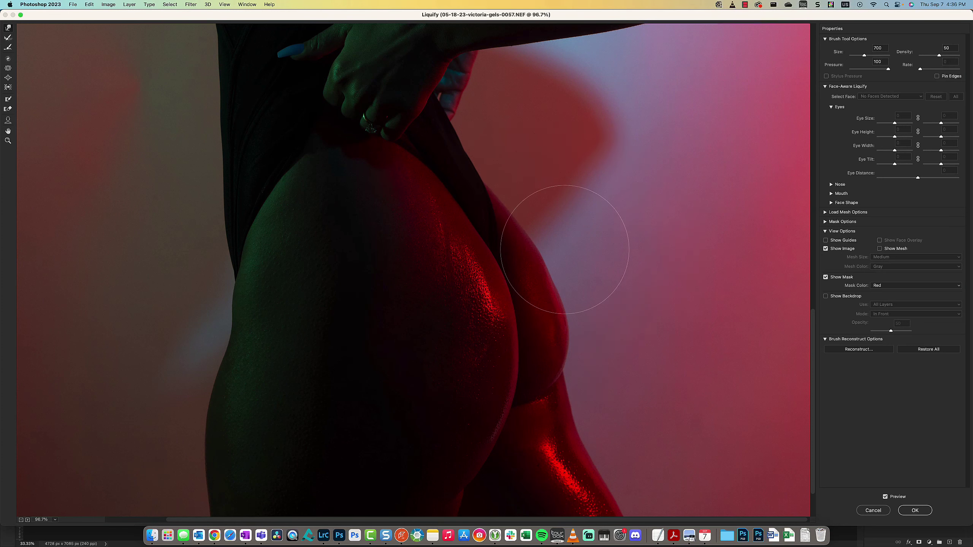
{"action": "key", "text": "bracketleft"}
{"action": "key", "text": "bracketleft"}
{"action": "key", "text": "bracketright"}
{"action": "key", "text": "bracketright"}
{"action": "key", "text": "bracketright"}
{"action": "key", "text": "bracketright"}
{"action": "key", "text": "bracketright"}
{"action": "key", "text": "bracketright"}
{"action": "key", "text": "bracketright"}
{"action": "key", "text": "bracketright"}
{"action": "key", "text": "bracketright"}
{"action": "key", "text": "bracketright"}
{"action": "scroll", "coordinate": [543, 334], "scroll_direction": "down", "scroll_amount": 3}
{"action": "key", "text": "bracketright"}
{"action": "key", "text": "bracketright"}
{"action": "key", "text": "bracketright"}
{"action": "key", "text": "bracketright"}
{"action": "key", "text": "bracketright"}
{"action": "key", "text": "bracketright"}
{"action": "key", "text": "bracketright"}
{"action": "key", "text": "bracketright"}
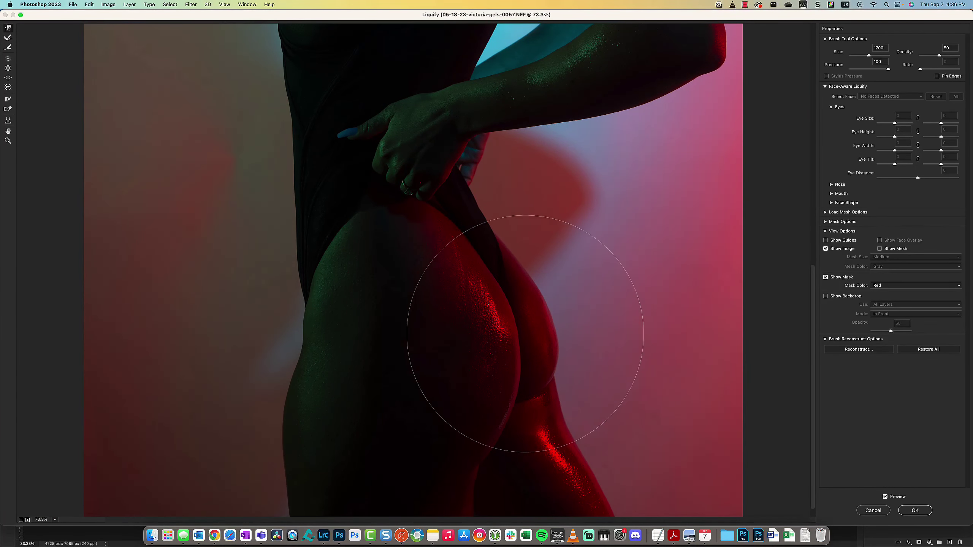
{"action": "left_click_drag", "start_coordinate": [521, 348], "coordinate": [527, 336]}
- Refine the glossy hip's shape with a 1300 brush, ending at size 500
{"action": "scroll", "coordinate": [527, 335], "scroll_direction": "down", "scroll_amount": 3}
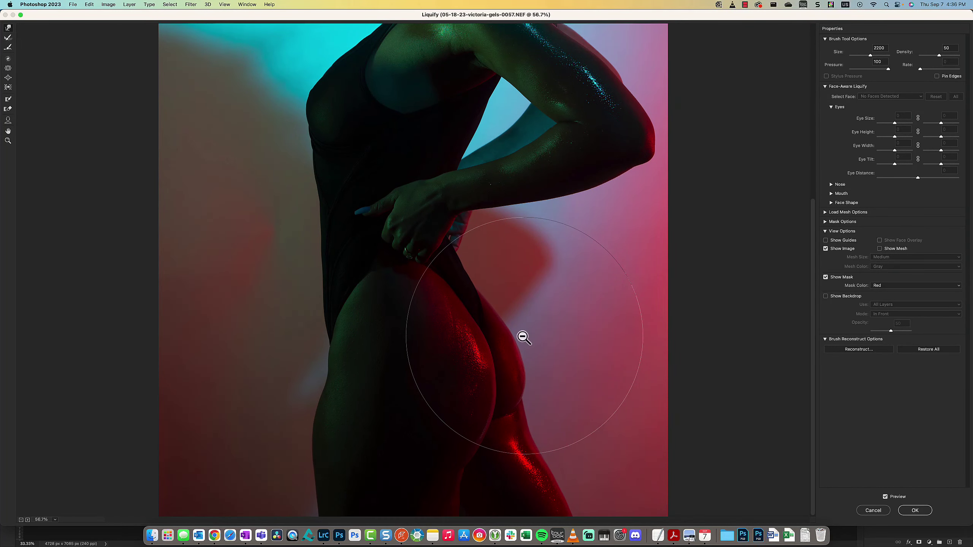
{"action": "key", "text": "bracketleft"}
{"action": "key", "text": "bracketleft"}
{"action": "key", "text": "bracketleft"}
{"action": "key", "text": "bracketleft"}
{"action": "key", "text": "bracketleft"}
{"action": "key", "text": "bracketleft"}
{"action": "key", "text": "bracketleft"}
{"action": "key", "text": "bracketleft"}
{"action": "key", "text": "bracketleft"}
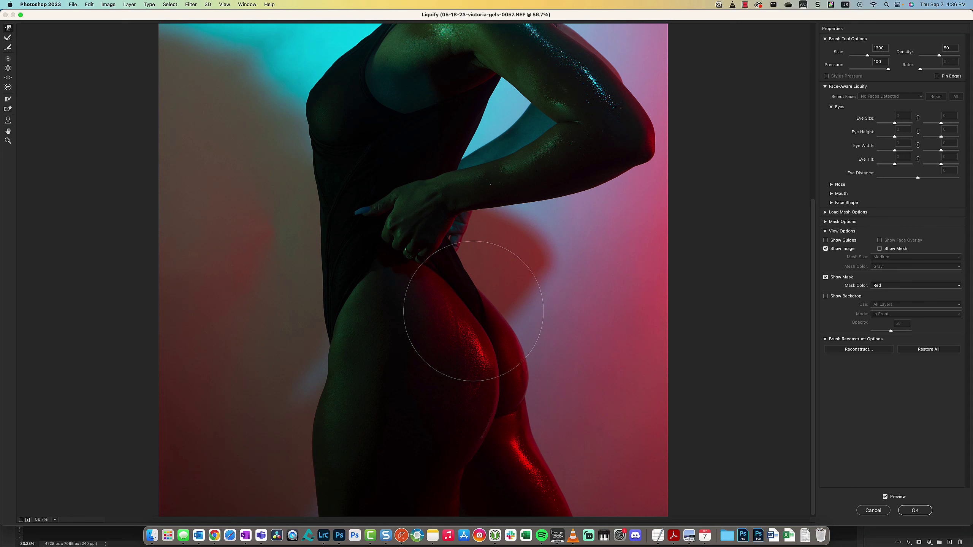
{"action": "left_click_drag", "start_coordinate": [477, 308], "coordinate": [478, 309]}
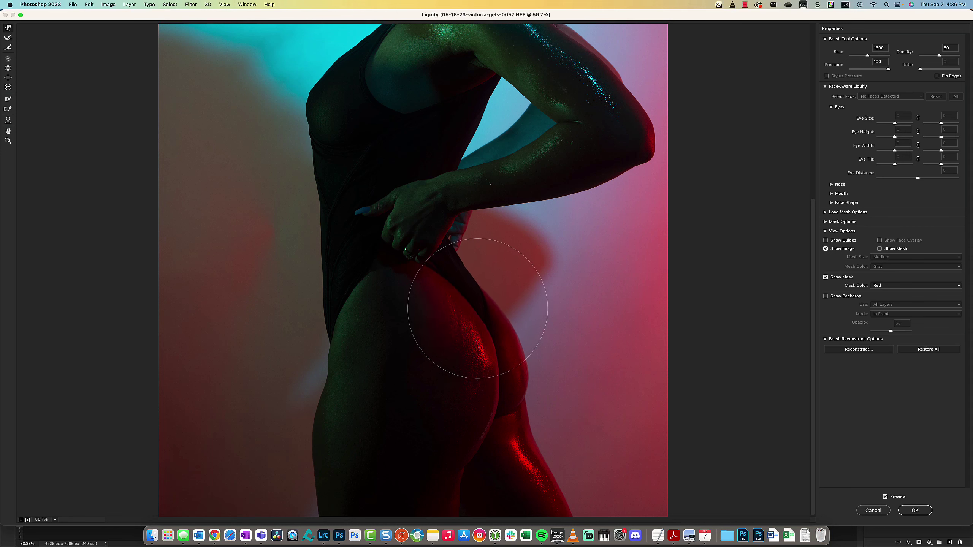
{"action": "key", "text": "bracketleft"}
{"action": "key", "text": "bracketleft"}
{"action": "key", "text": "bracketleft"}
{"action": "key", "text": "bracketleft"}
{"action": "key", "text": "bracketleft"}
{"action": "key", "text": "bracketleft"}
{"action": "key", "text": "bracketleft"}
{"action": "key", "text": "bracketleft"}
{"action": "key", "text": "bracketright"}
{"action": "key", "text": "bracketright"}
{"action": "key", "text": "bracketright"}
{"action": "key", "text": "bracketright"}
{"action": "key", "text": "bracketright"}
{"action": "key", "text": "bracketright"}
{"action": "key", "text": "bracketright"}
{"action": "key", "text": "bracketright"}
{"action": "key", "text": "bracketright"}
{"action": "key", "text": "bracketright"}
{"action": "key", "text": "bracketright"}
{"action": "scroll", "coordinate": [441, 387], "scroll_direction": "down", "scroll_amount": 5}
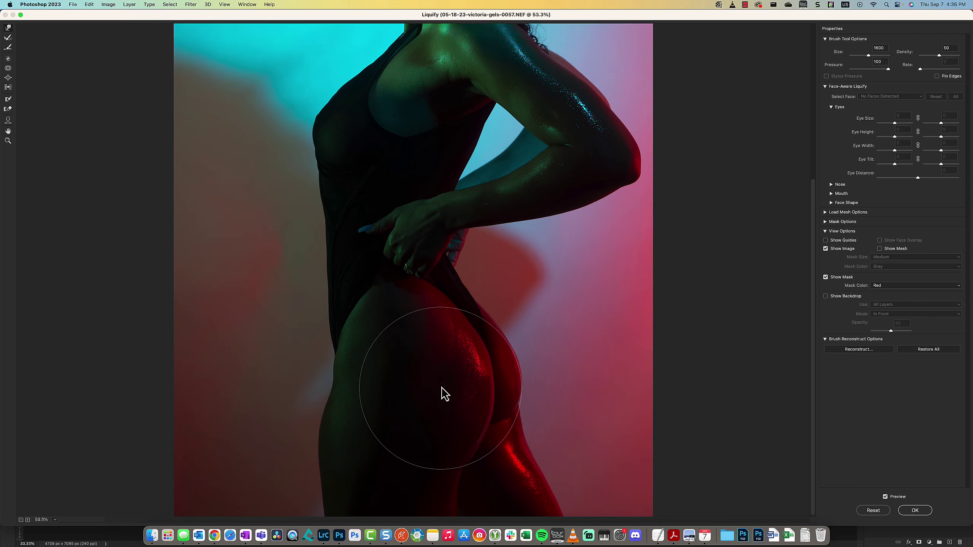
{"action": "scroll", "coordinate": [441, 387], "scroll_direction": "up", "scroll_amount": 1}
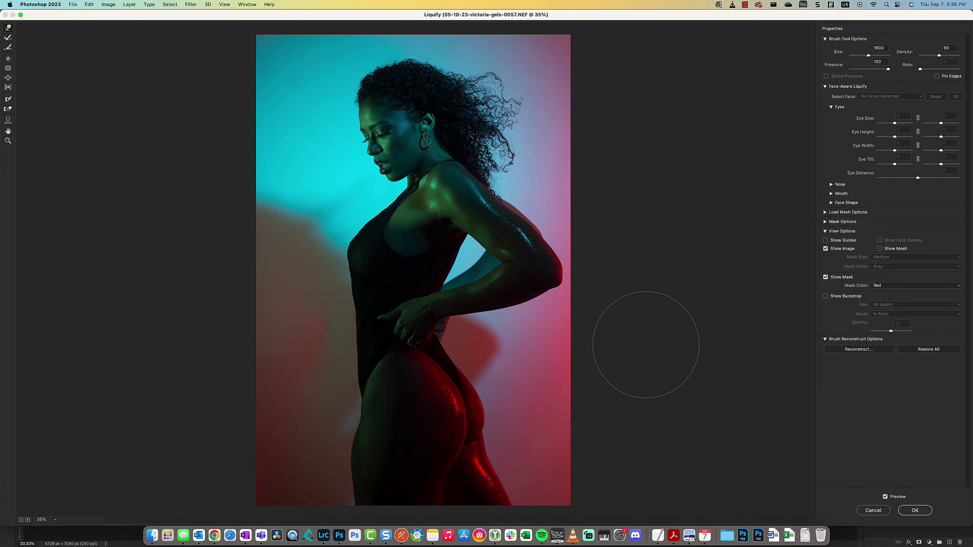
{"action": "left_click", "coordinate": [884, 497]}
{"action": "left_click", "coordinate": [885, 497]}
{"action": "left_click", "coordinate": [885, 497]}
{"action": "left_click", "coordinate": [885, 497]}
{"action": "left_click", "coordinate": [885, 497]}
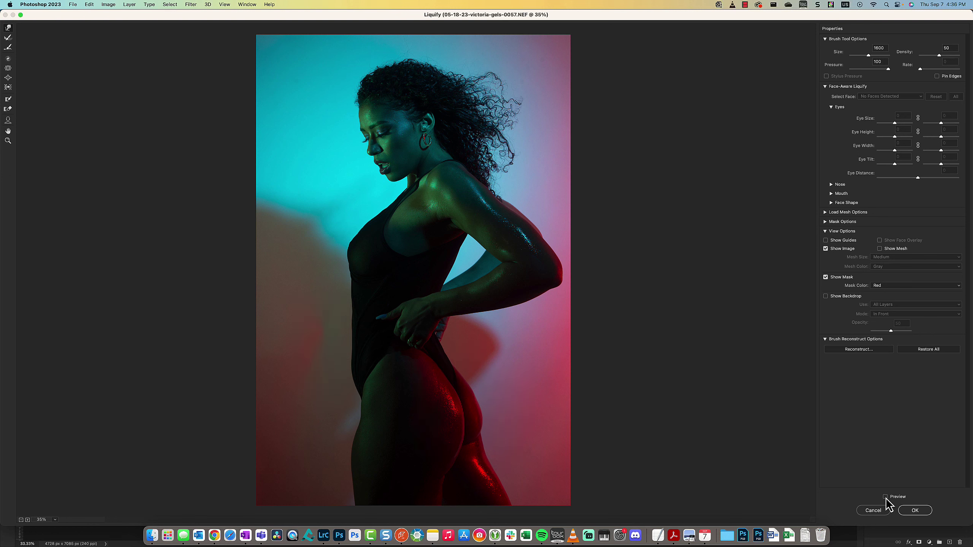
{"action": "left_click", "coordinate": [885, 497]}
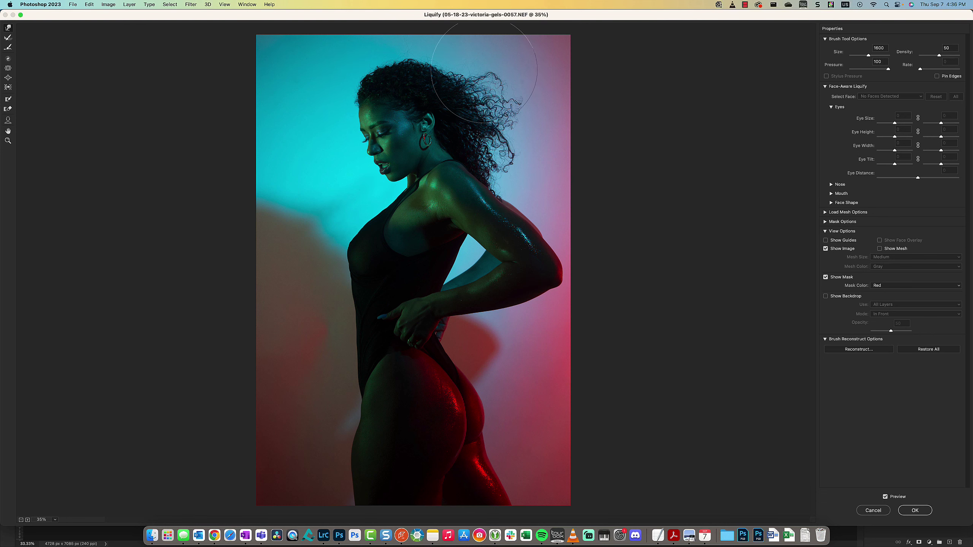
- Zoom in on the hair's right-side curls and set the warp brush to about 800
{"action": "key", "text": "bracketleft"}
{"action": "key", "text": "bracketleft"}
{"action": "key", "text": "bracketleft"}
{"action": "scroll", "coordinate": [454, 190], "scroll_direction": "up", "scroll_amount": 5}
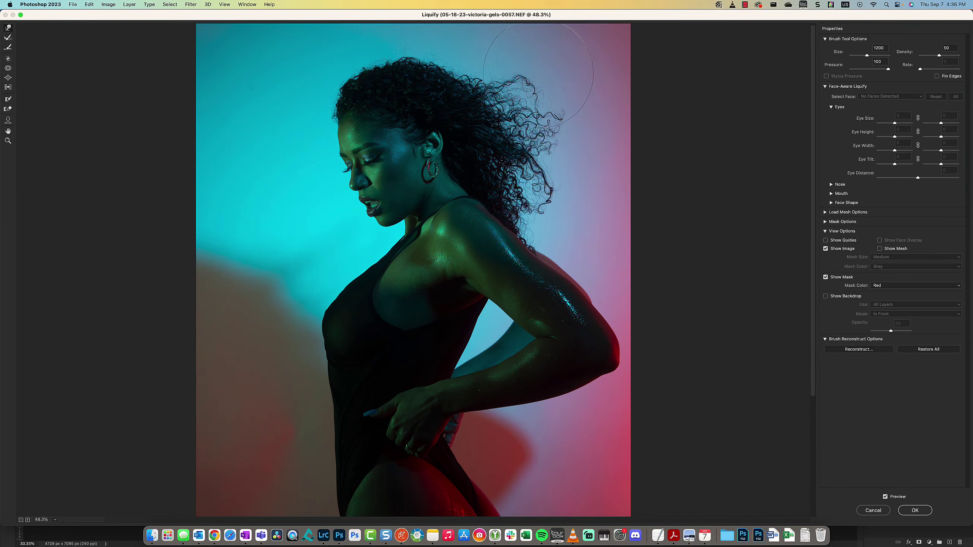
{"action": "key", "text": "bracketleft"}
{"action": "key", "text": "bracketleft"}
{"action": "key", "text": "bracketleft"}
{"action": "key", "text": "bracketleft"}
{"action": "key", "text": "bracketleft"}
{"action": "key", "text": "bracketleft"}
{"action": "key", "text": "bracketright"}
{"action": "key", "text": "bracketright"}
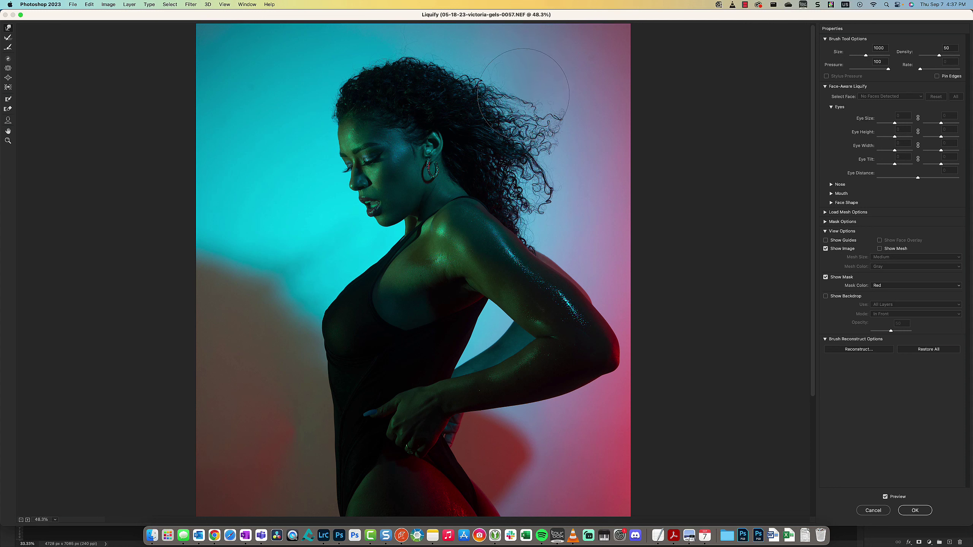
{"action": "key", "text": "bracketleft"}
{"action": "key", "text": "bracketleft"}
{"action": "key", "text": "bracketleft"}
{"action": "key", "text": "bracketleft"}
{"action": "key", "text": "bracketleft"}
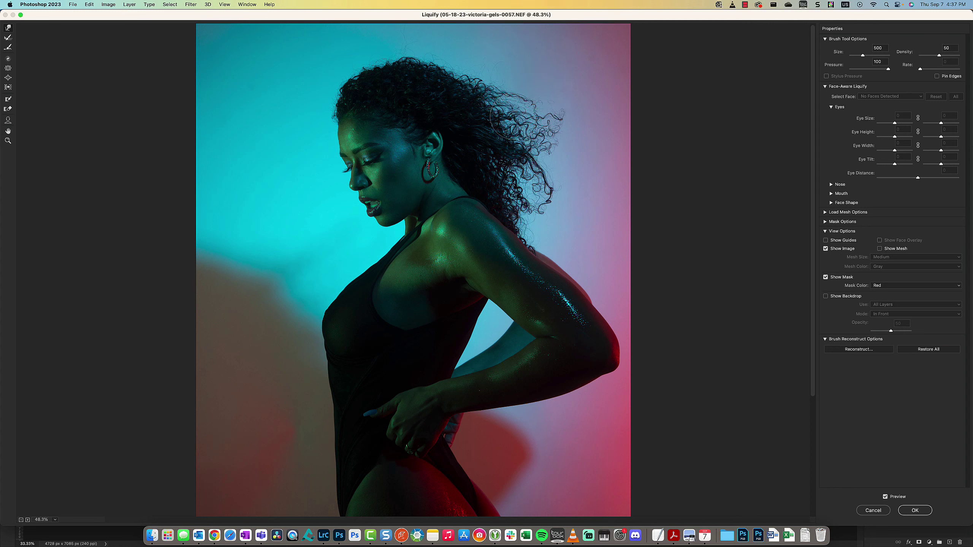
{"action": "scroll", "coordinate": [506, 122], "scroll_direction": "up", "scroll_amount": 3}
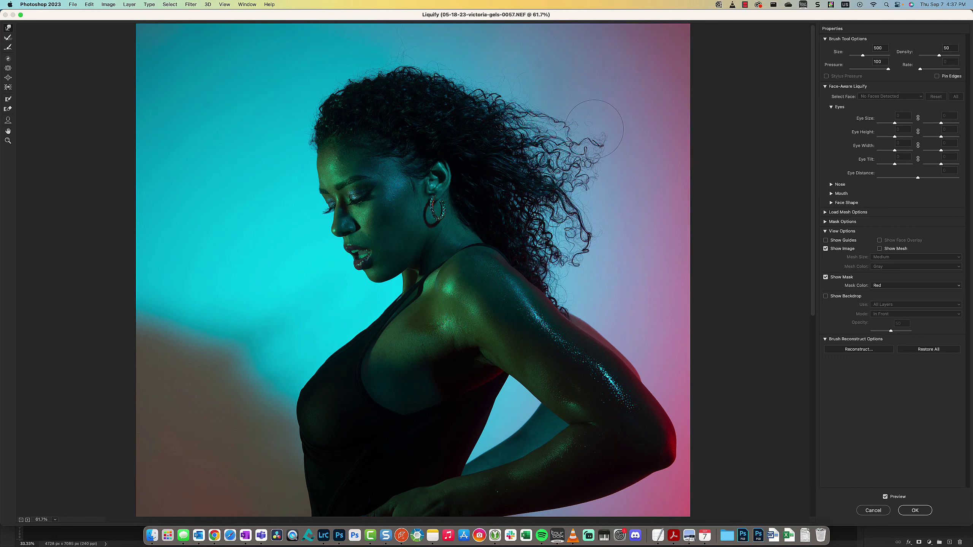
{"action": "key", "text": "super+space"}
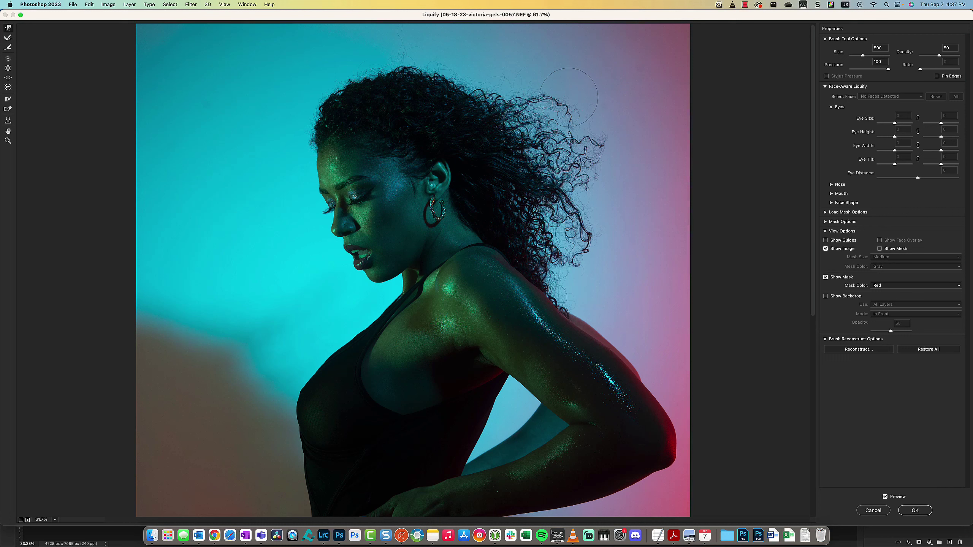
{"action": "key", "text": "bracketright"}
{"action": "key", "text": "bracketright"}
{"action": "key", "text": "bracketright"}
- Push the stray right curls inward and switch to the Reconstruct Tool at size 250
{"action": "left_click_drag", "start_coordinate": [549, 103], "coordinate": [549, 104]}
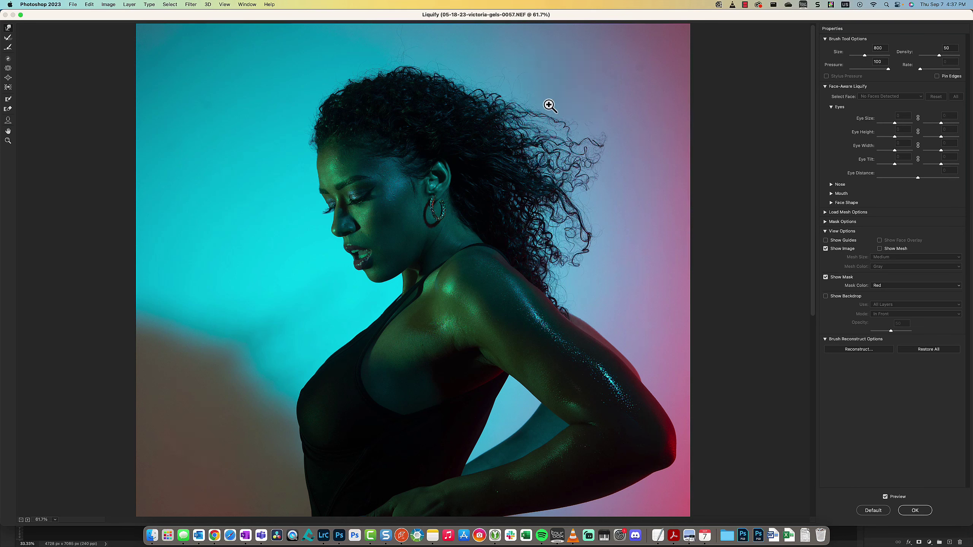
{"action": "left_click", "coordinate": [8, 38]}
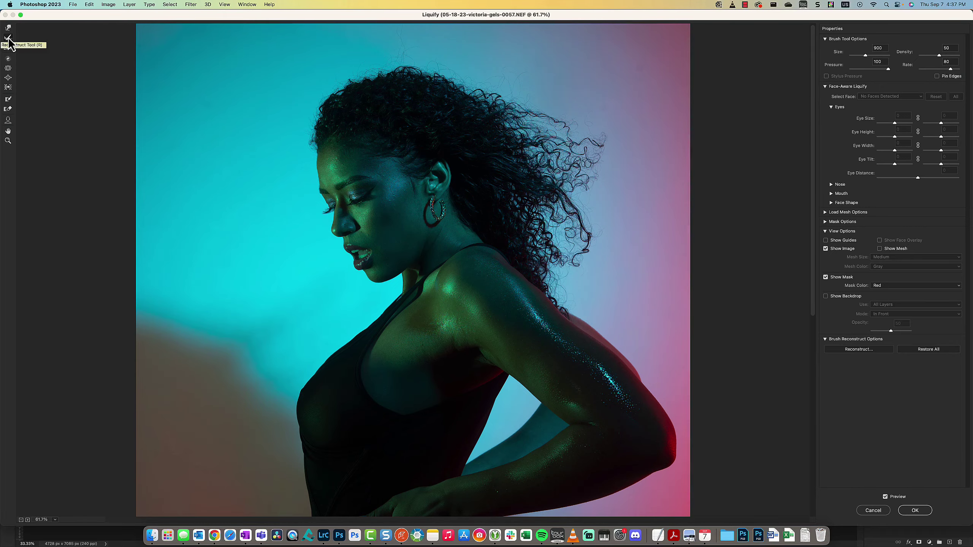
{"action": "left_click_drag", "start_coordinate": [544, 160], "coordinate": [529, 160]}
{"action": "scroll", "coordinate": [558, 138], "scroll_direction": "up", "scroll_amount": 4}
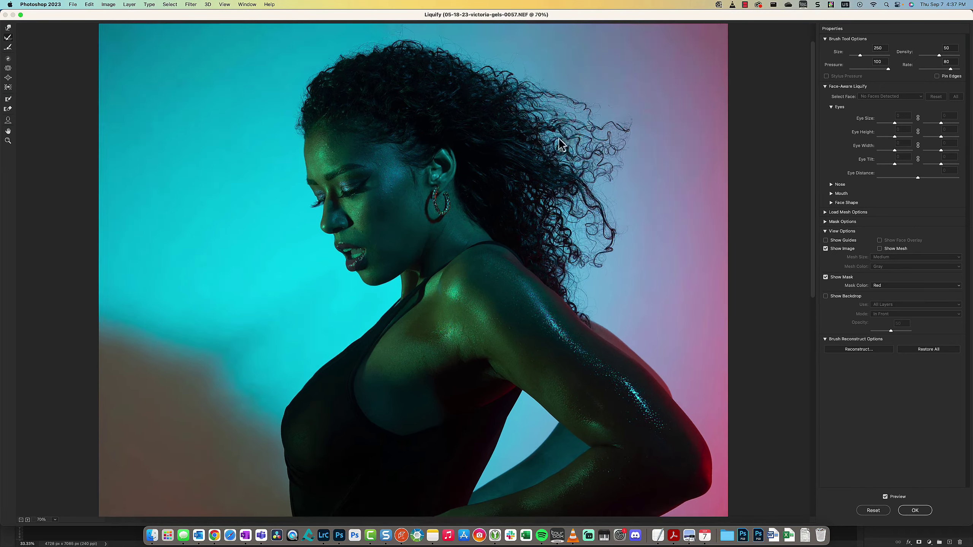
{"action": "scroll", "coordinate": [599, 122], "scroll_direction": "up", "scroll_amount": 4}
{"action": "left_click_drag", "start_coordinate": [474, 221], "coordinate": [515, 341]}
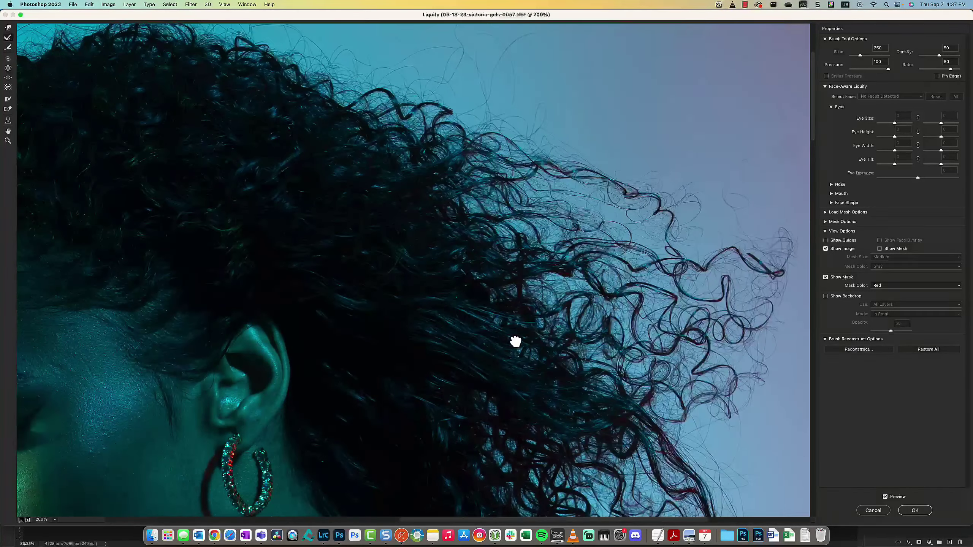
- Compare the warped waist and hip against the original by toggling Preview
{"action": "scroll", "coordinate": [541, 283], "scroll_direction": "down", "scroll_amount": 5}
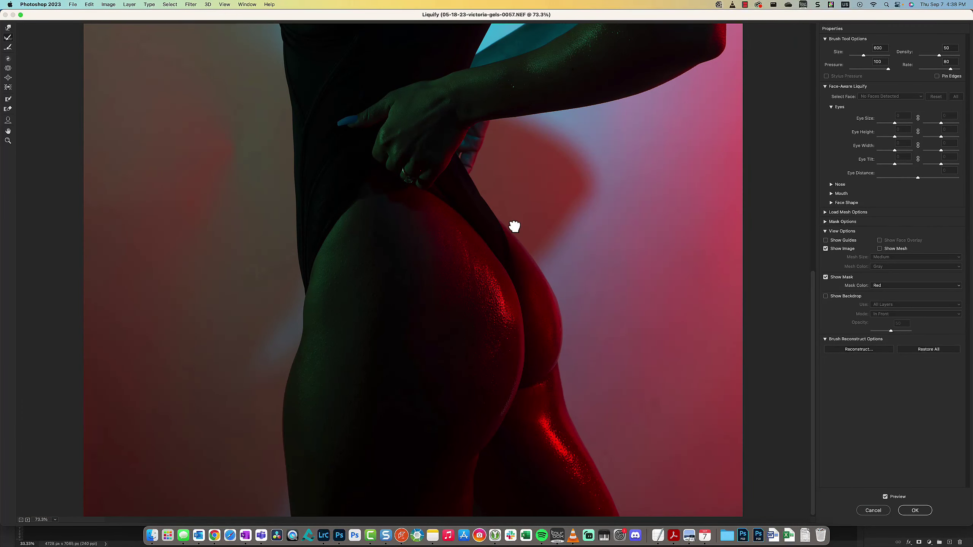
{"action": "left_click_drag", "start_coordinate": [513, 226], "coordinate": [549, 359]}
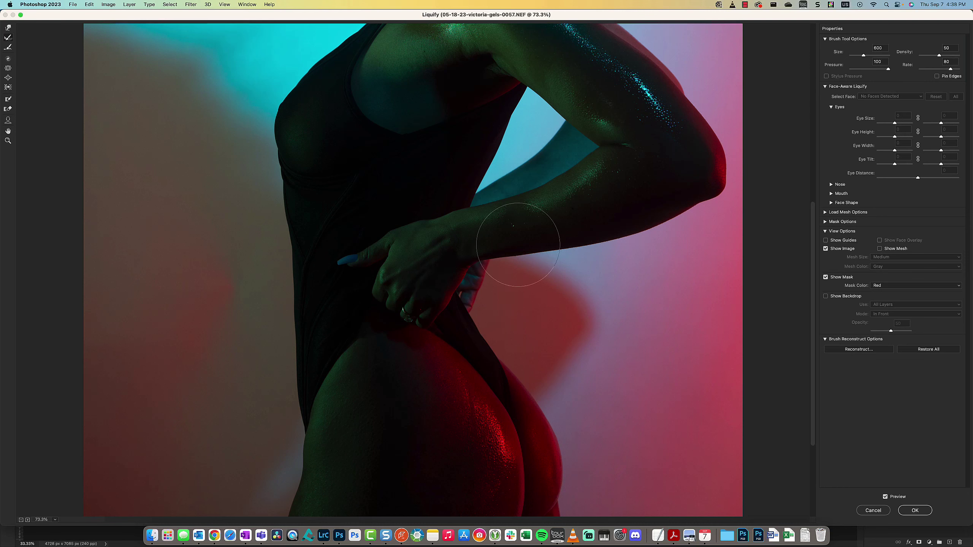
{"action": "left_click", "coordinate": [885, 497]}
{"action": "left_click", "coordinate": [886, 498]}
{"action": "left_click", "coordinate": [886, 497]}
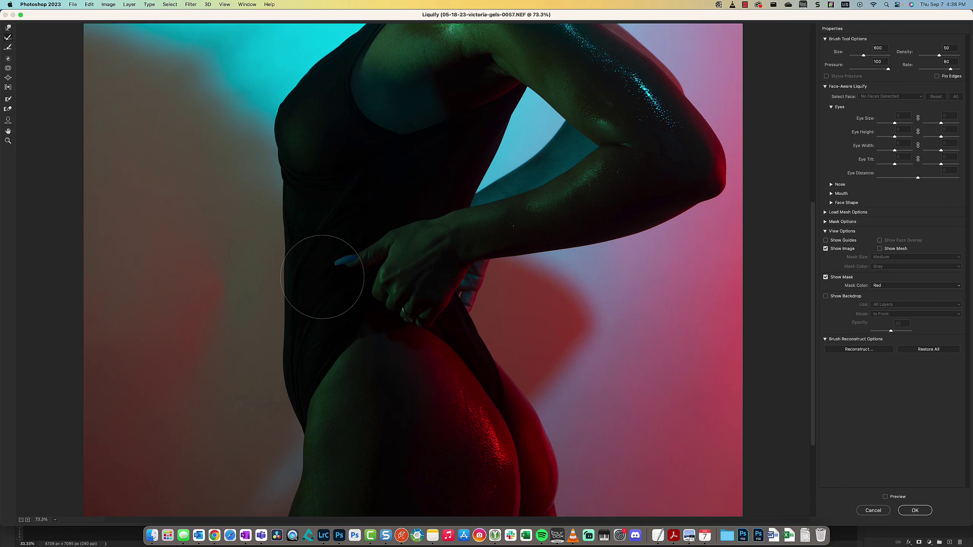
{"action": "scroll", "coordinate": [322, 276], "scroll_direction": "up", "scroll_amount": 1}
{"action": "scroll", "coordinate": [324, 275], "scroll_direction": "up", "scroll_amount": 6}
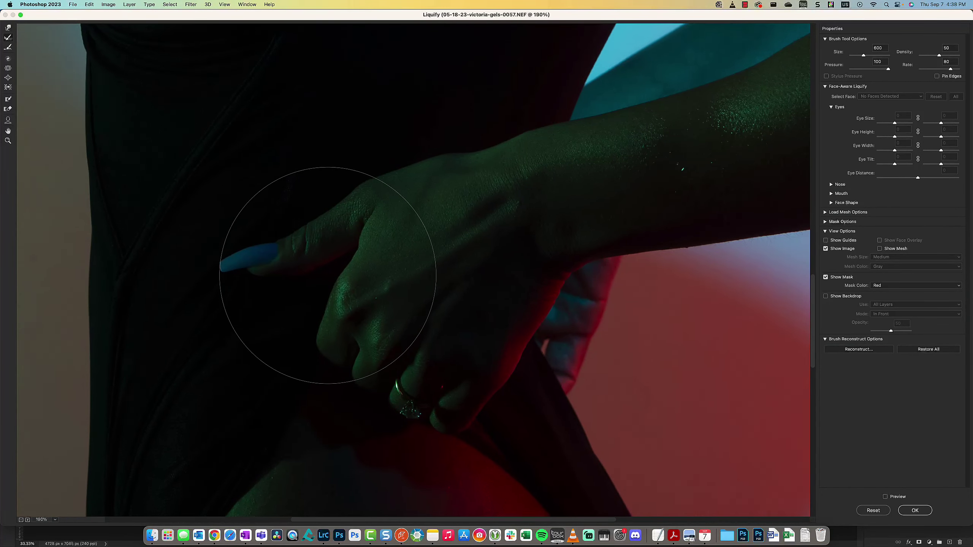
- Recheck the waist against the original, then push the fingernail tip left at size 125
{"action": "left_click_drag", "start_coordinate": [473, 297], "coordinate": [655, 286]}
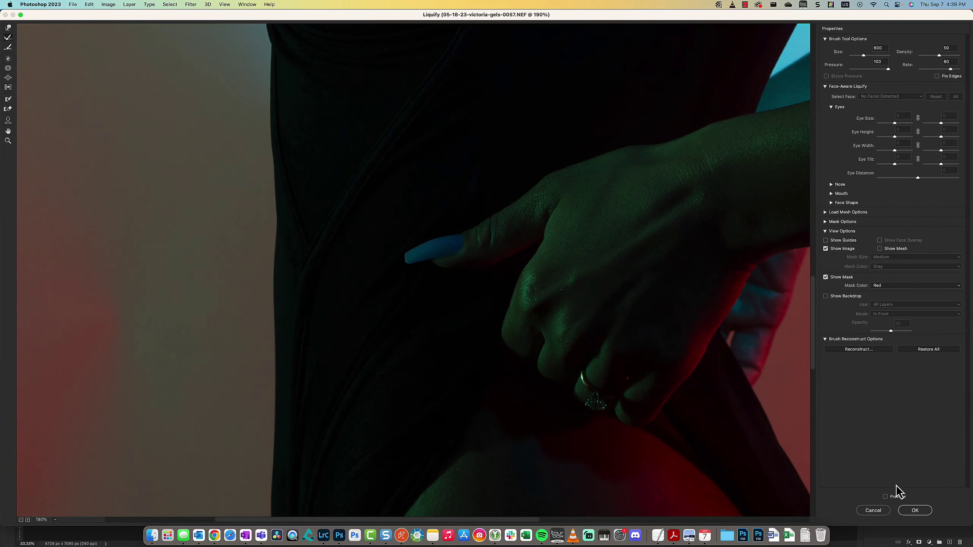
{"action": "left_click", "coordinate": [885, 497]}
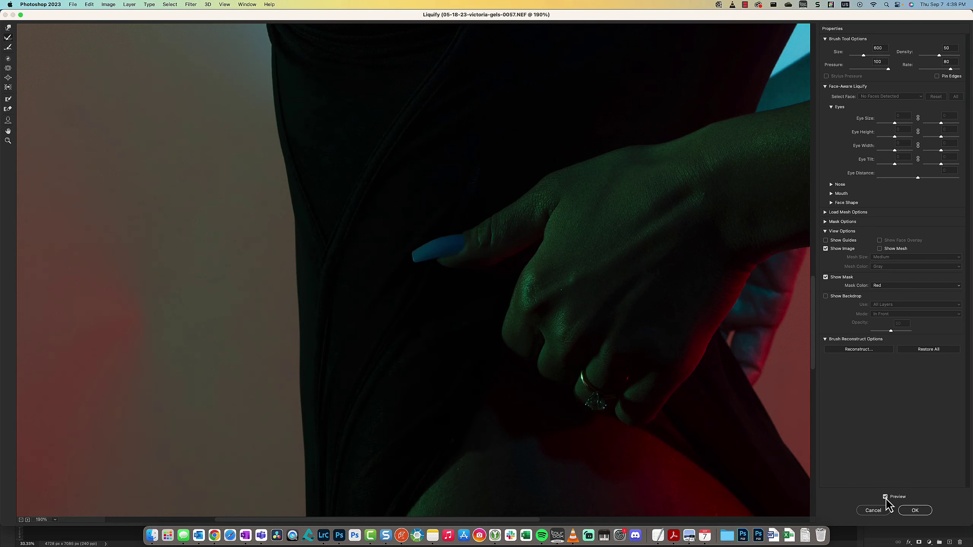
{"action": "left_click", "coordinate": [885, 497]}
{"action": "left_click", "coordinate": [885, 497]}
{"action": "left_click", "coordinate": [886, 497]}
{"action": "left_click", "coordinate": [886, 497]}
{"action": "key", "text": "bracketleft"}
{"action": "key", "text": "bracketleft"}
{"action": "key", "text": "bracketleft"}
{"action": "key", "text": "bracketleft"}
{"action": "key", "text": "bracketleft"}
{"action": "key", "text": "bracketleft"}
{"action": "key", "text": "bracketleft"}
{"action": "key", "text": "bracketleft"}
{"action": "mouse_move", "coordinate": [433, 238]}
{"action": "left_mouse_down"}
{"action": "mouse_move", "coordinate": [453, 223]}
{"action": "mouse_move", "coordinate": [423, 264]}
{"action": "mouse_move", "coordinate": [415, 257]}
{"action": "mouse_move", "coordinate": [432, 237]}
{"action": "mouse_move", "coordinate": [417, 254]}
{"action": "left_mouse_up"}
- Bulge the front edge of the bust outward using the Bloat Tool at size 1200
{"action": "scroll", "coordinate": [597, 362], "scroll_direction": "down", "scroll_amount": 5}
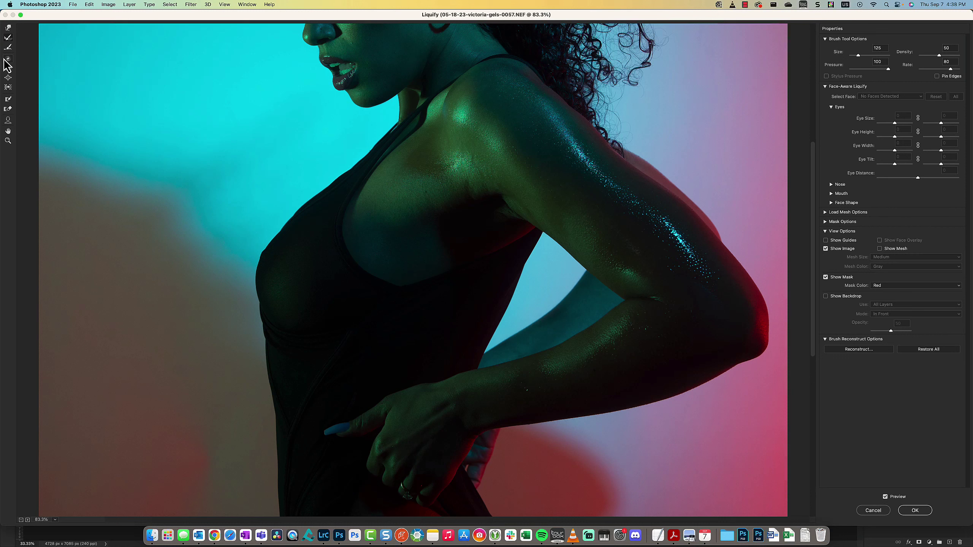
{"action": "left_click", "coordinate": [7, 79]}
{"action": "mouse_move", "coordinate": [281, 283]}
{"action": "left_mouse_down"}
{"action": "mouse_move", "coordinate": [302, 283]}
{"action": "mouse_move", "coordinate": [284, 274]}
{"action": "left_mouse_up"}
{"action": "scroll", "coordinate": [284, 275], "scroll_direction": "down", "scroll_amount": 1}
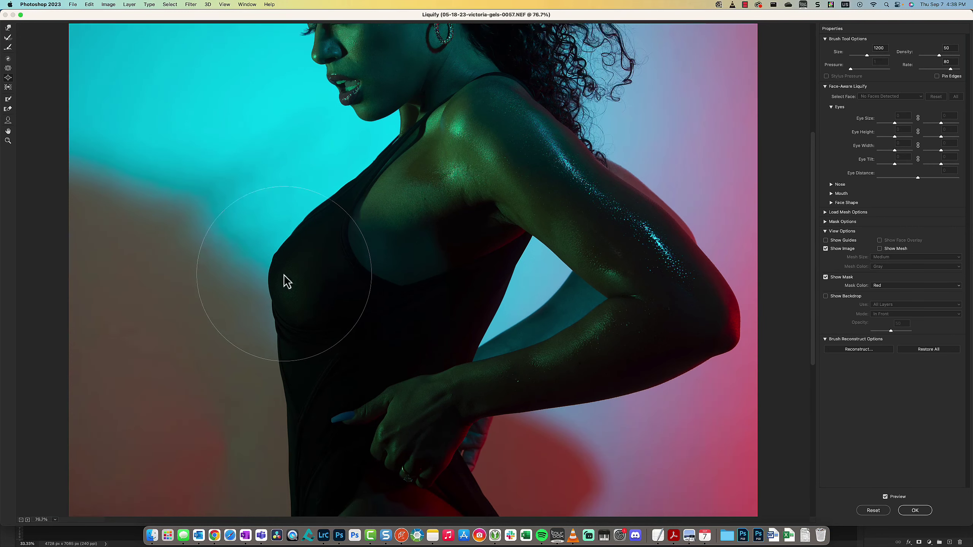
{"action": "scroll", "coordinate": [283, 274], "scroll_direction": "down", "scroll_amount": 2}
{"action": "scroll", "coordinate": [432, 317], "scroll_direction": "up", "scroll_amount": 2}
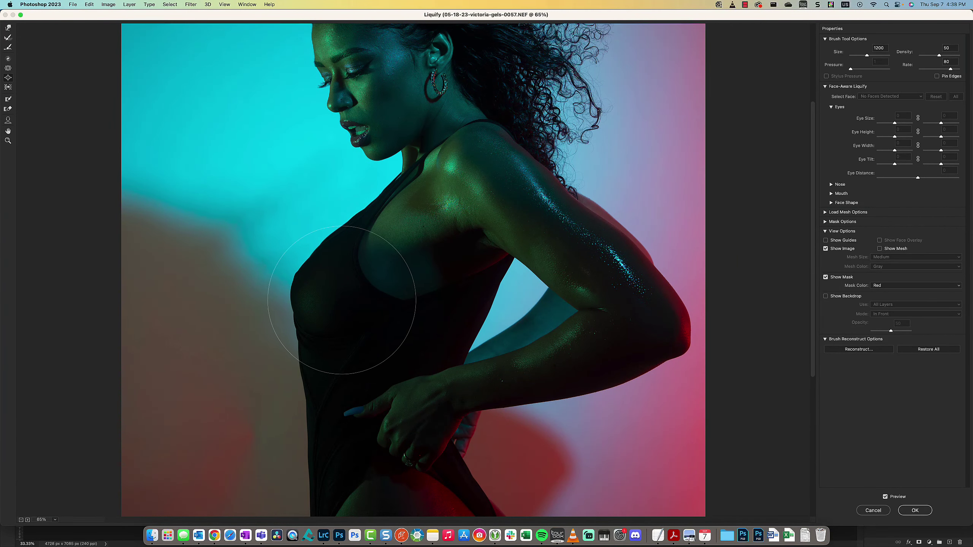
{"action": "key", "text": "bracketright"}
{"action": "left_click", "coordinate": [7, 78]}
{"action": "key", "text": "bracketleft"}
{"action": "key", "text": "bracketleft"}
{"action": "key", "text": "bracketright"}
{"action": "left_click_drag", "start_coordinate": [324, 287], "coordinate": [323, 288]}
{"action": "key", "text": "super+minus"}
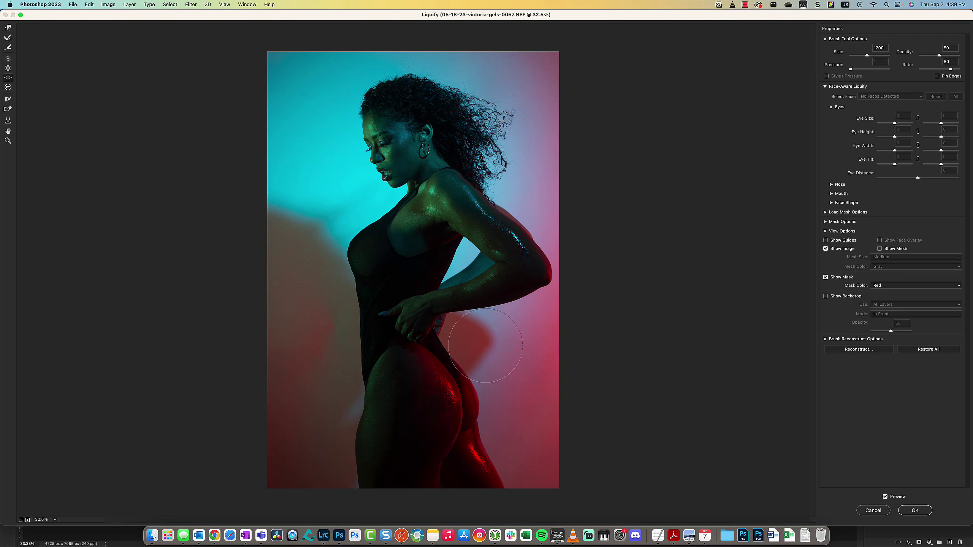
- Pucker the face inward with Option held, then warp the bust with a 1400–1500 brush
{"action": "key", "text": "bracketright"}
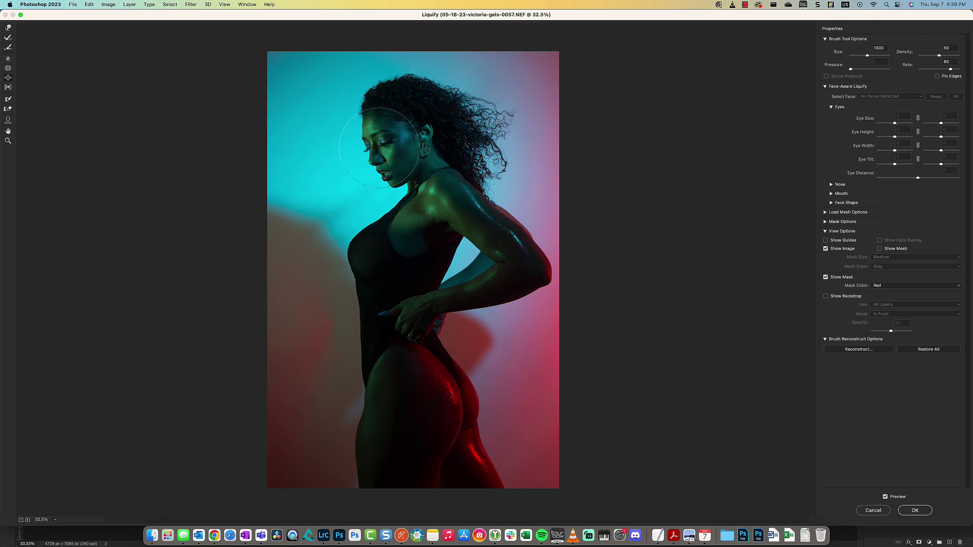
{"action": "scroll", "coordinate": [413, 172], "scroll_direction": "up", "scroll_amount": 5}
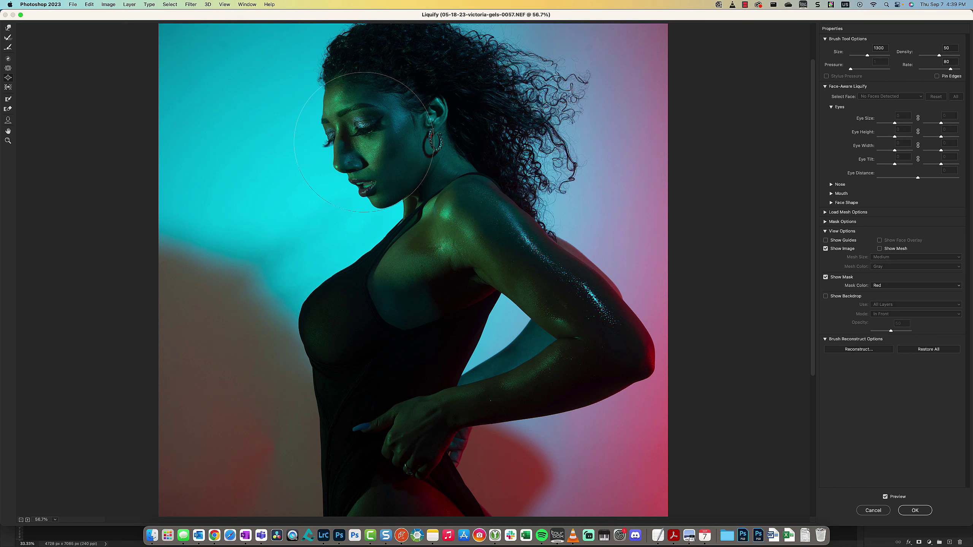
{"action": "key", "text": "bracketright"}
{"action": "left_click", "coordinate": [364, 142], "text": "alt"}
{"action": "key", "text": "bracketright"}
{"action": "left_click", "coordinate": [342, 319]}
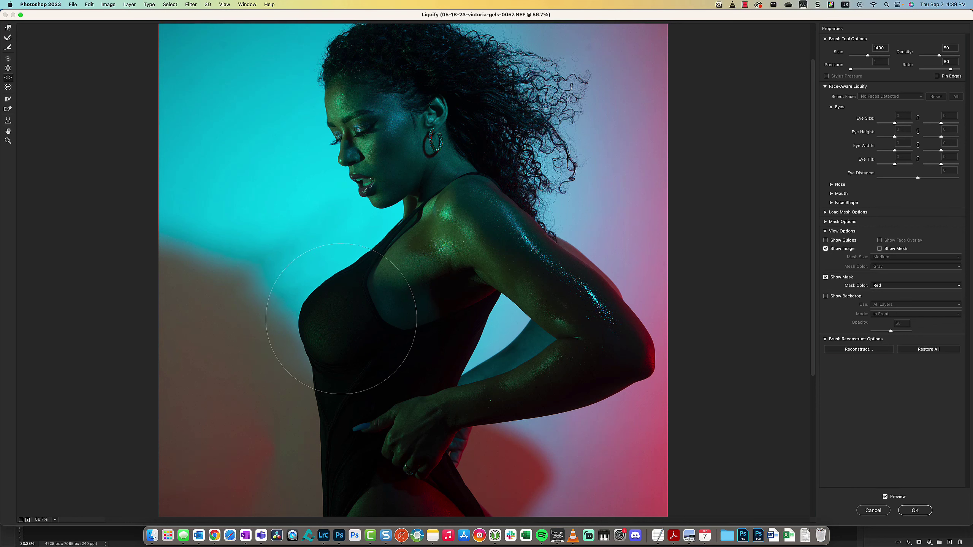
{"action": "key", "text": "bracketleft"}
- Try the Face Tool, dismiss the no-faces alert, apply Liquify, and switch to Lightroom Classic
{"action": "left_click", "coordinate": [8, 121]}
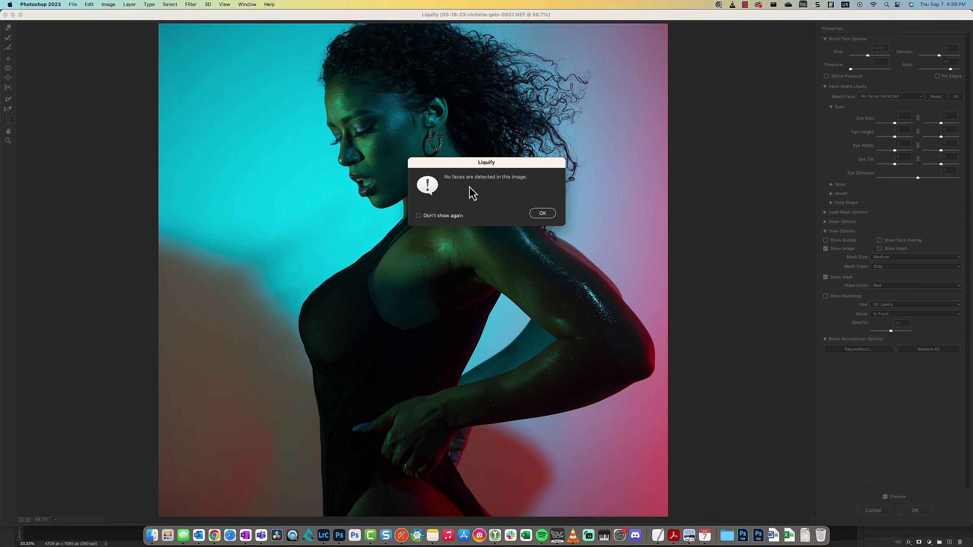
{"action": "left_click", "coordinate": [546, 215]}
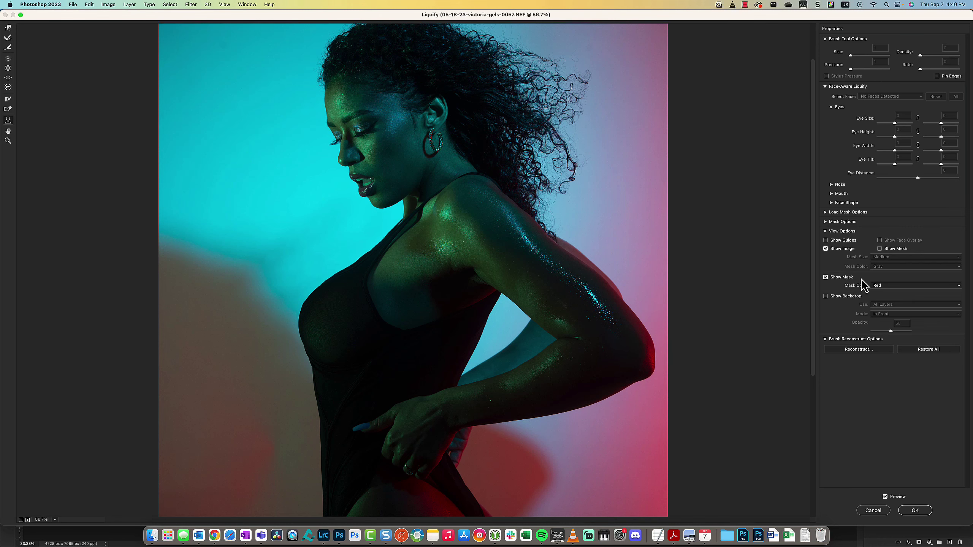
{"action": "left_click", "coordinate": [878, 510]}
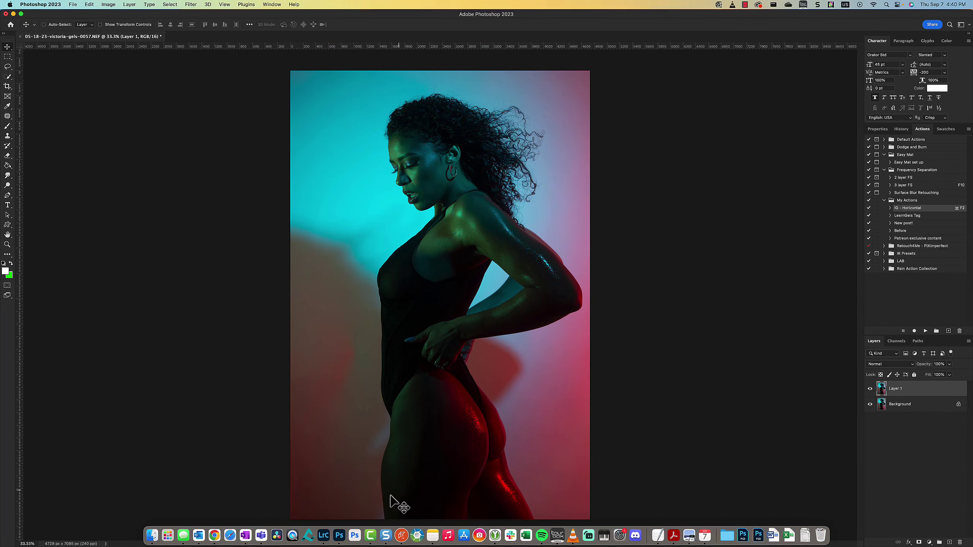
{"action": "left_click", "coordinate": [323, 537]}
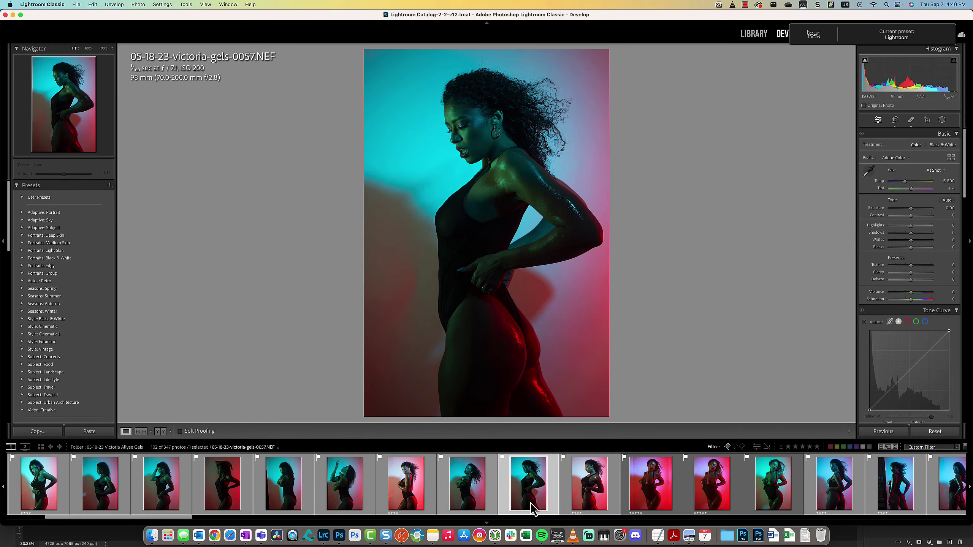
- Select the neighbouring beauty portrait 0030 and open Filter > Liquify with Face #1 detected
{"action": "left_click", "coordinate": [474, 484]}
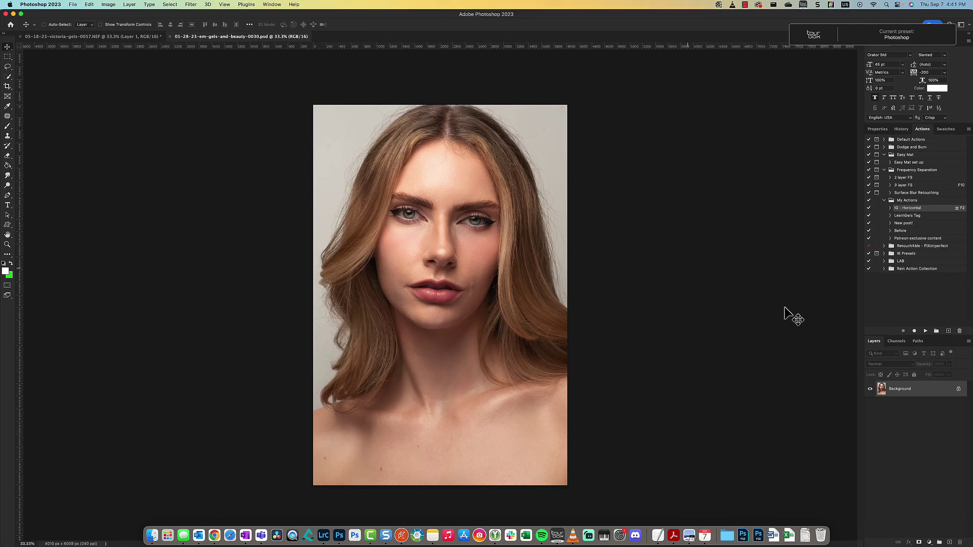
{"action": "left_click", "coordinate": [192, 4]}
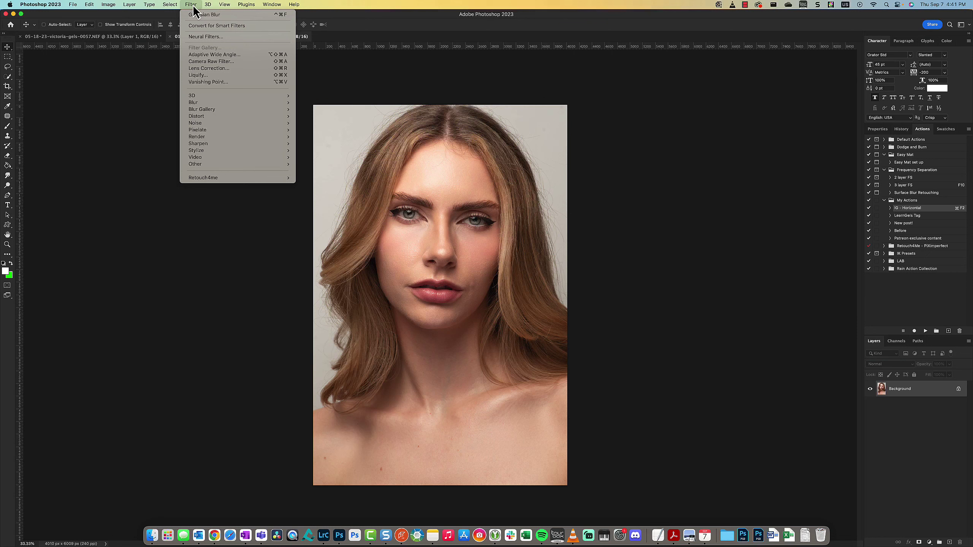
{"action": "left_click", "coordinate": [203, 75]}
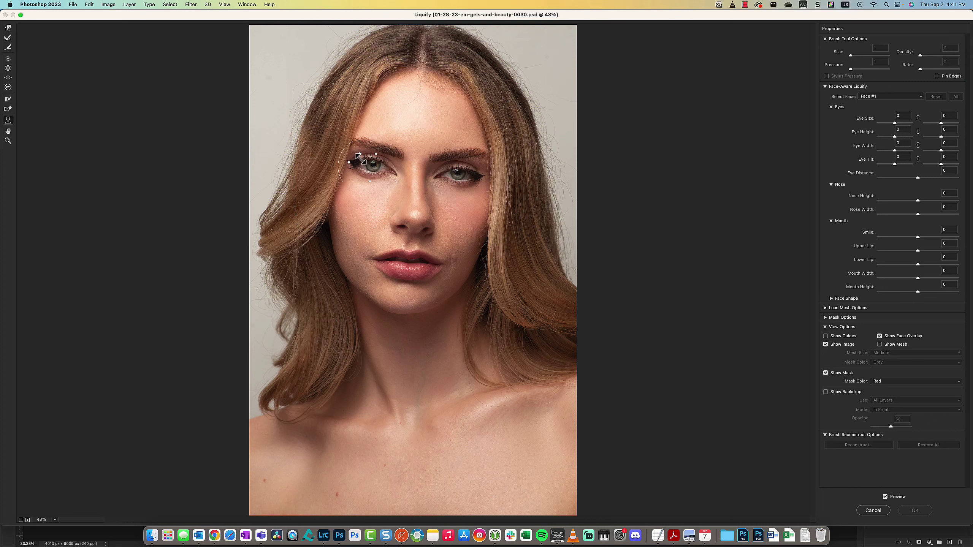
{"action": "key", "text": "alt"}
{"action": "left_click_drag", "start_coordinate": [475, 168], "coordinate": [489, 150]}
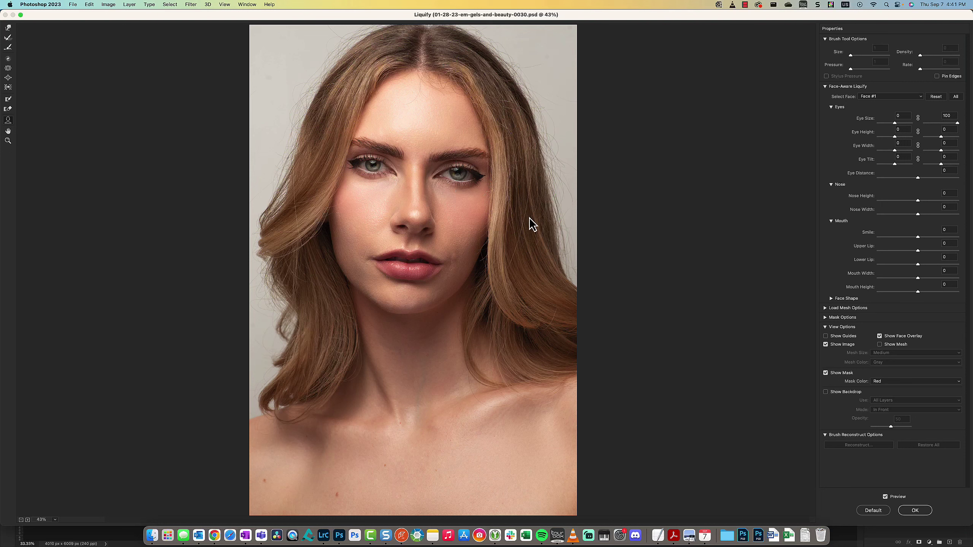
{"action": "key", "text": "super+z"}
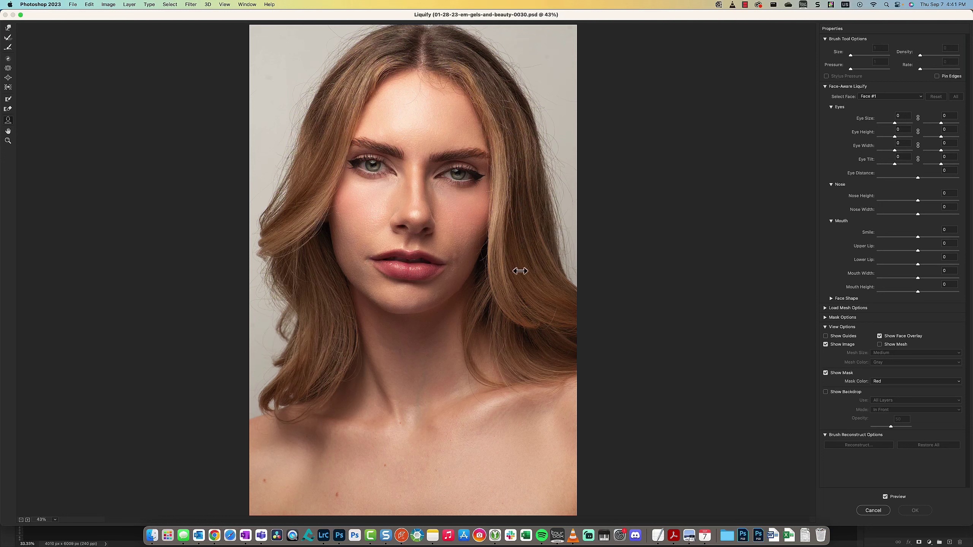
{"action": "mouse_move", "coordinate": [460, 272]}
{"action": "key", "text": "alt"}
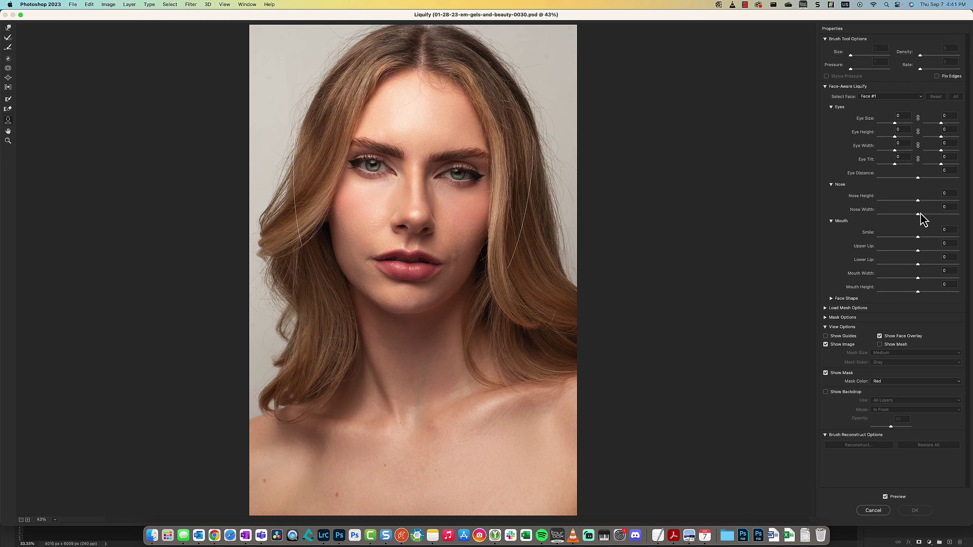
{"action": "mouse_move", "coordinate": [918, 201]}
{"action": "left_mouse_down"}
{"action": "mouse_move", "coordinate": [905, 202]}
{"action": "mouse_move", "coordinate": [951, 204]}
{"action": "mouse_move", "coordinate": [875, 207]}
{"action": "mouse_move", "coordinate": [919, 217]}
{"action": "left_mouse_up"}
{"action": "left_click_drag", "start_coordinate": [919, 216], "coordinate": [968, 218]}
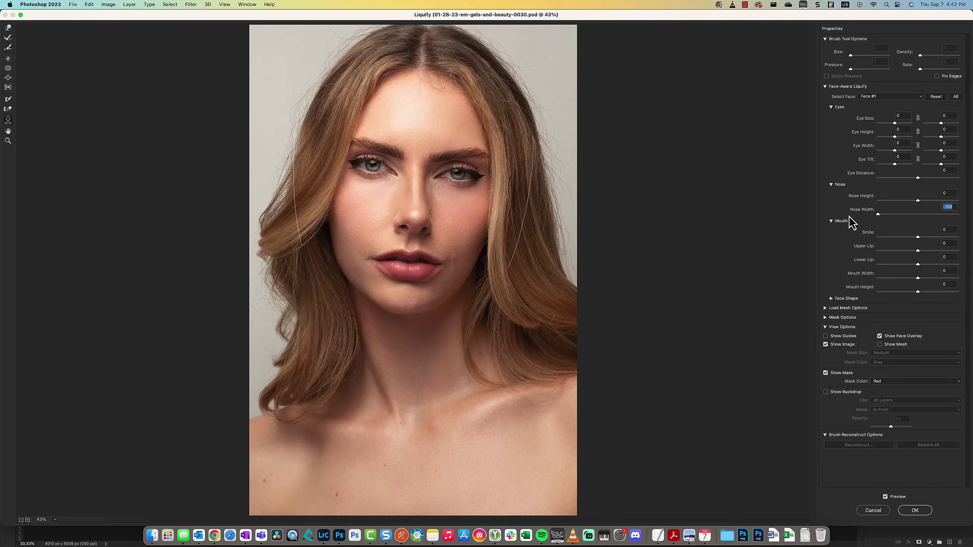
{"action": "type", "text": "0"}
{"action": "key", "text": "Return"}
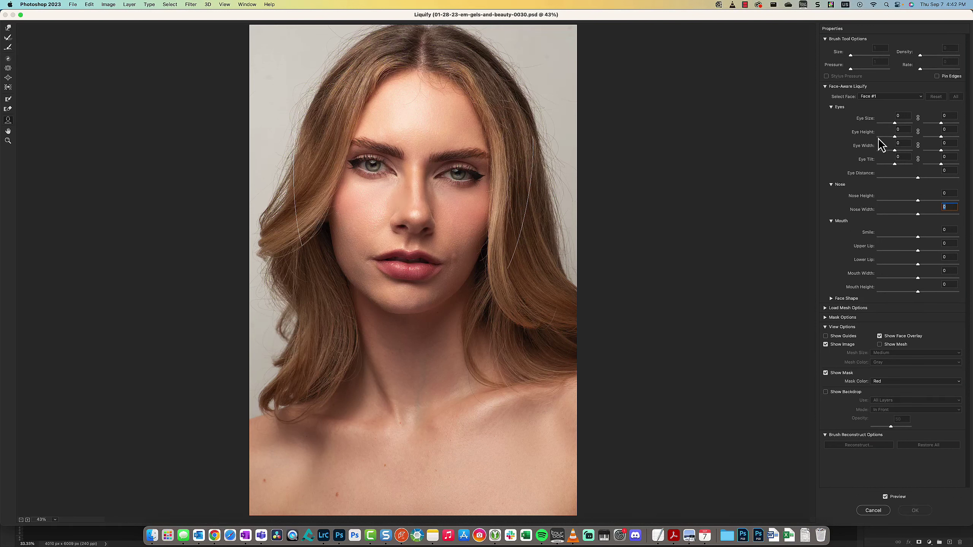